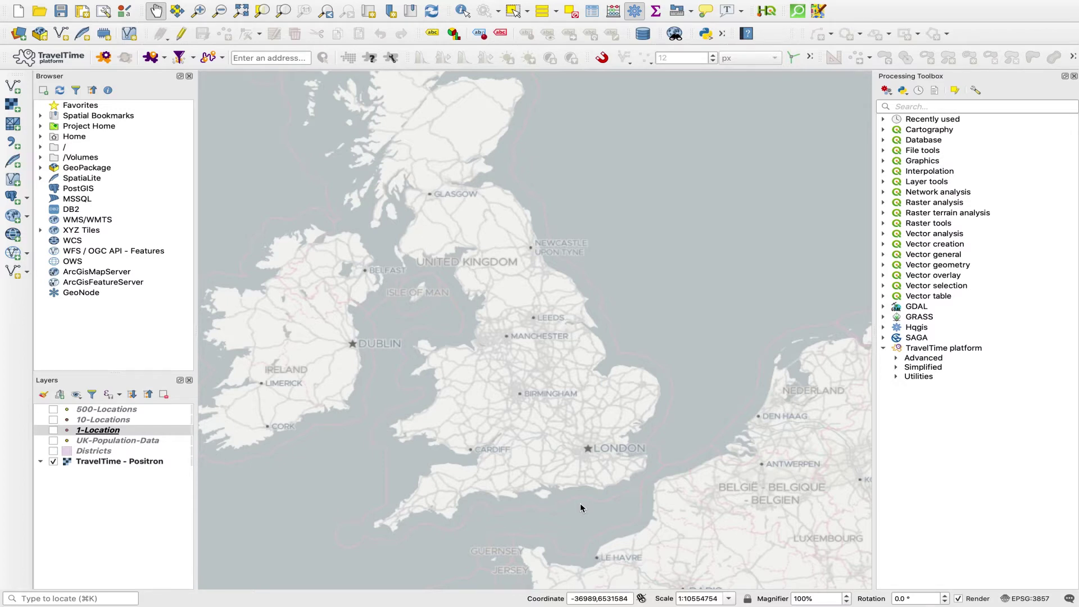
Activate the TravelTime Quick time map tool from the toolbar.
left_click(150, 59)
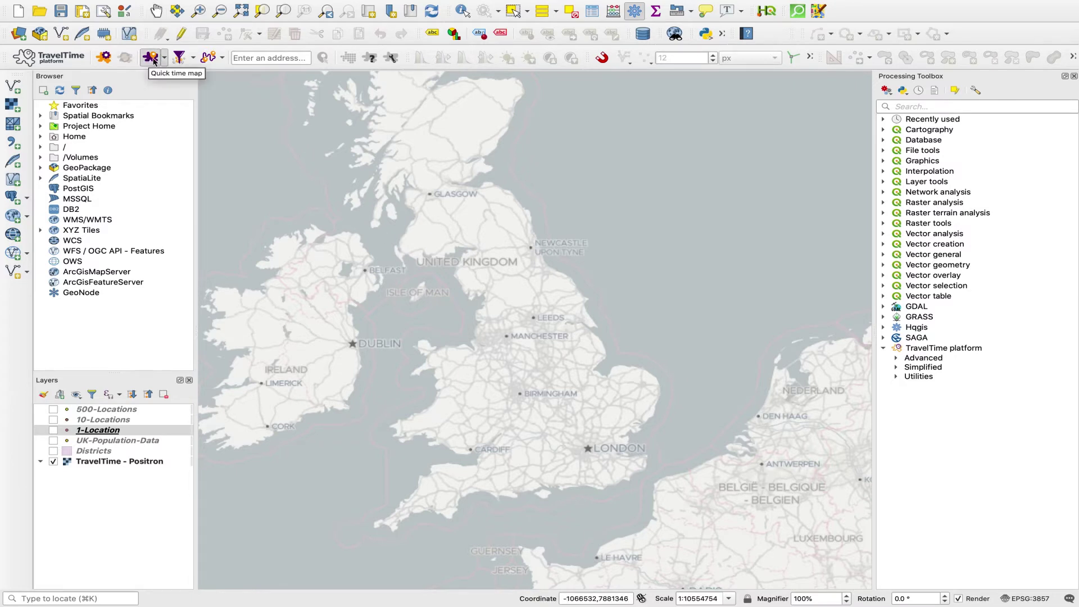
Generate a 90-minute driving time map starting from postcode EC1V 2NZ.
left_click(164, 59)
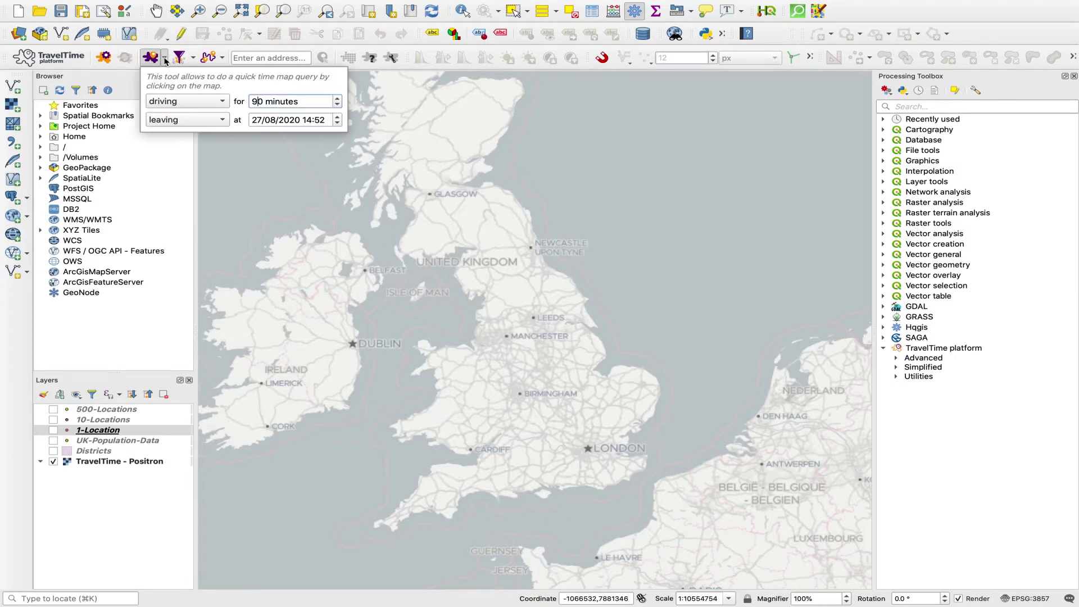
left_click(223, 102)
left_click(183, 64)
left_click(251, 60)
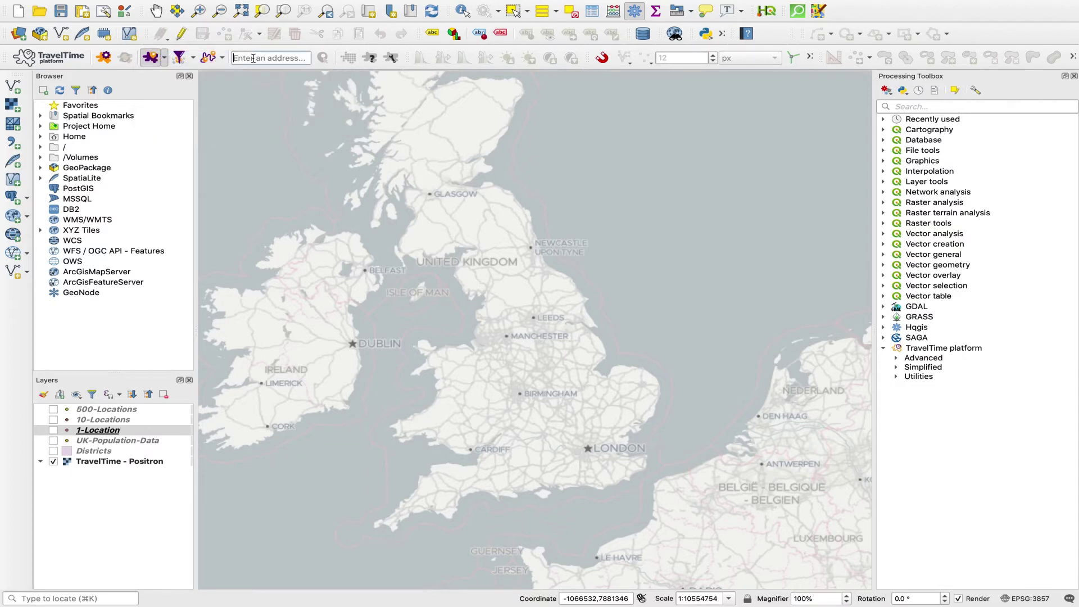
type("EC1V 2NZ")
left_click(323, 59)
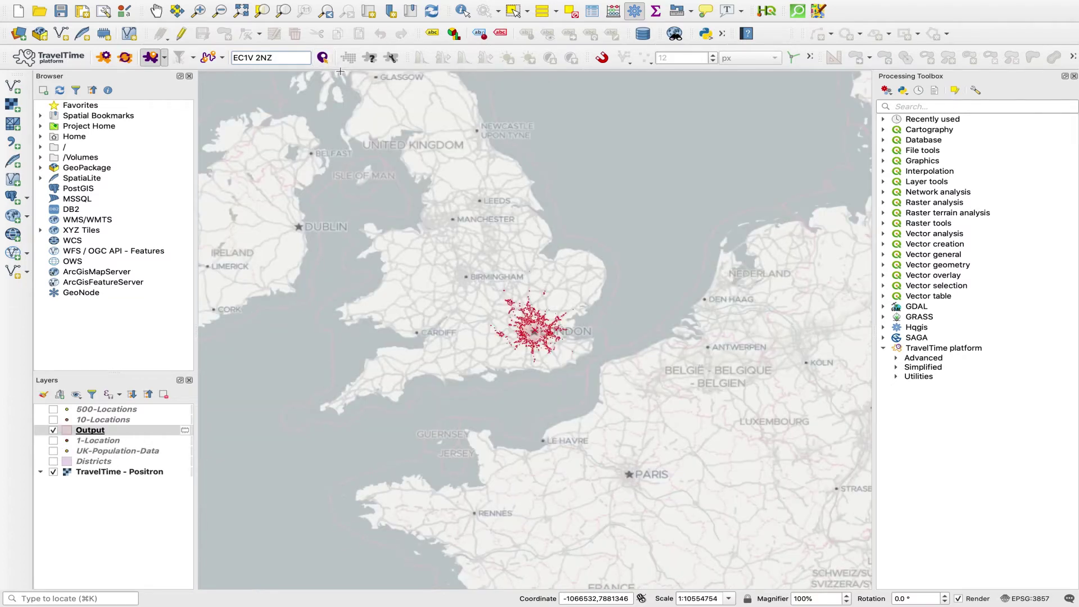
Zoom in on London and rename the Output layer to 'Catchment Area'.
left_click(158, 12)
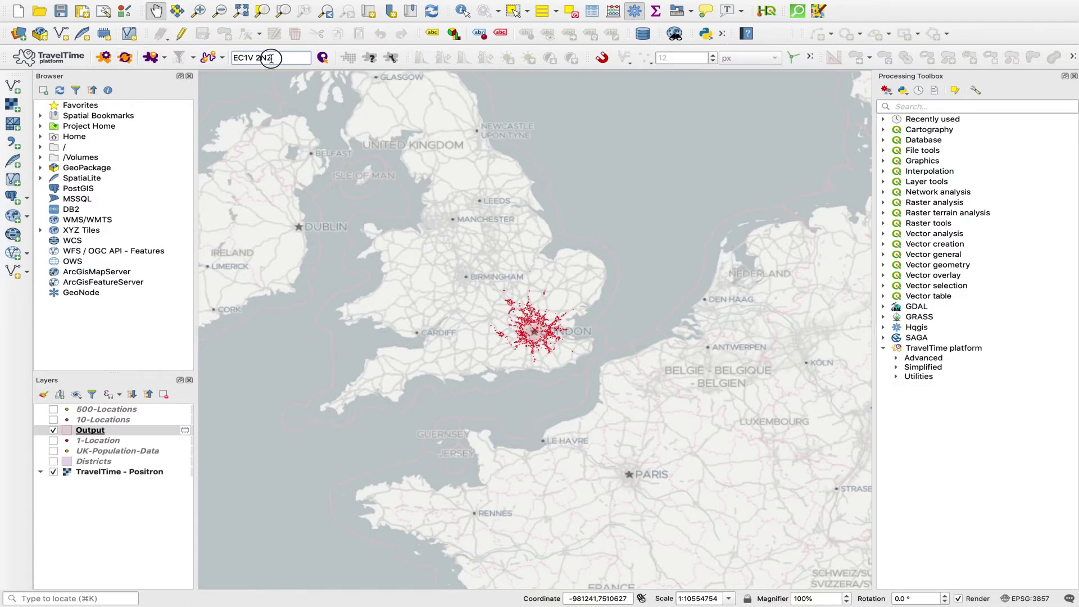
scroll(539, 332, "up", 2)
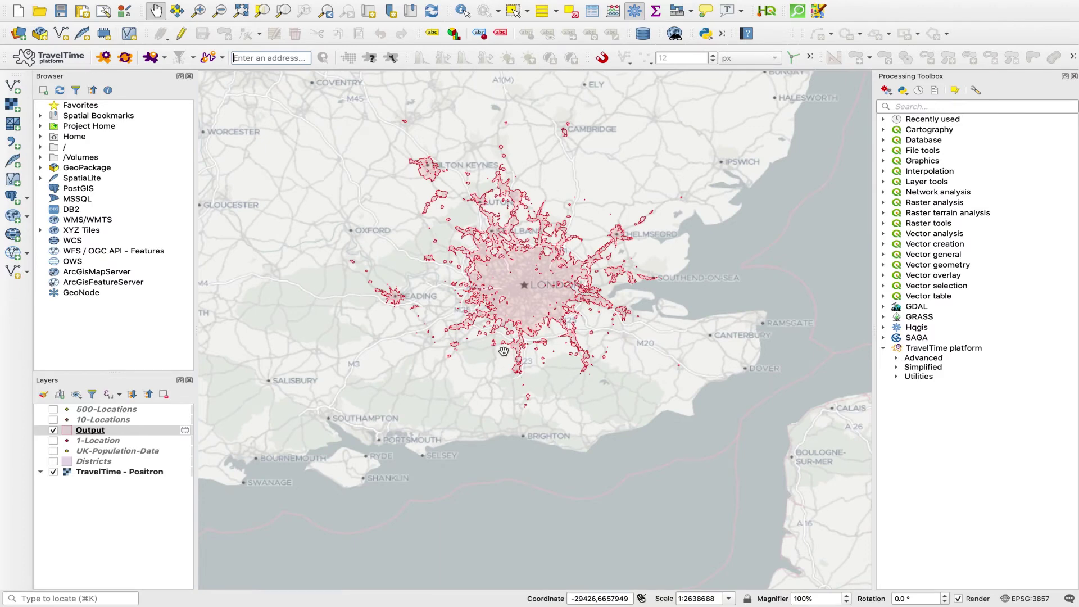
right_click(87, 431)
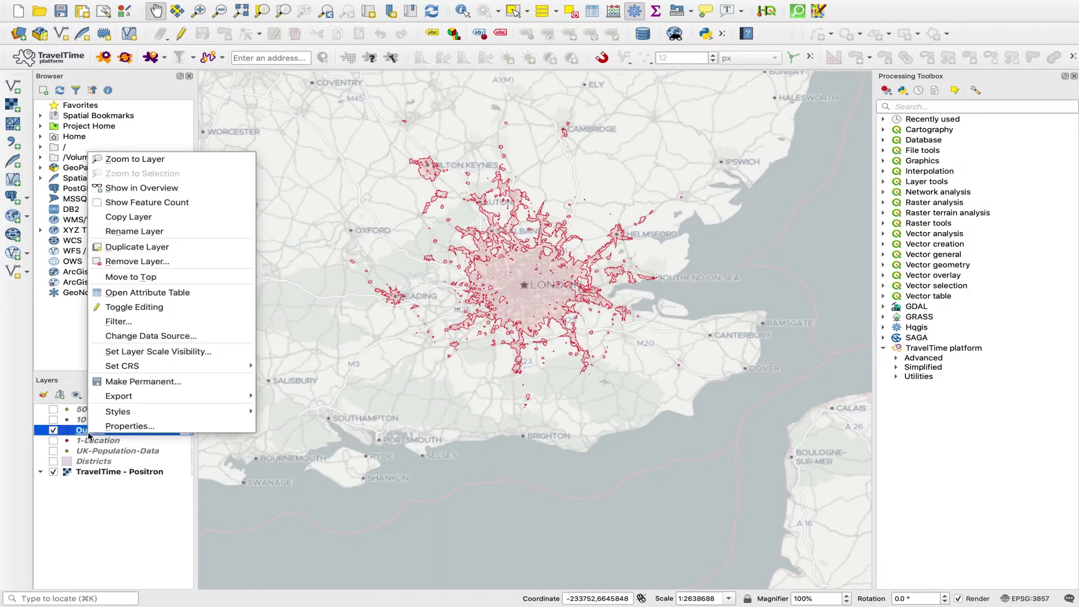
left_click(148, 232)
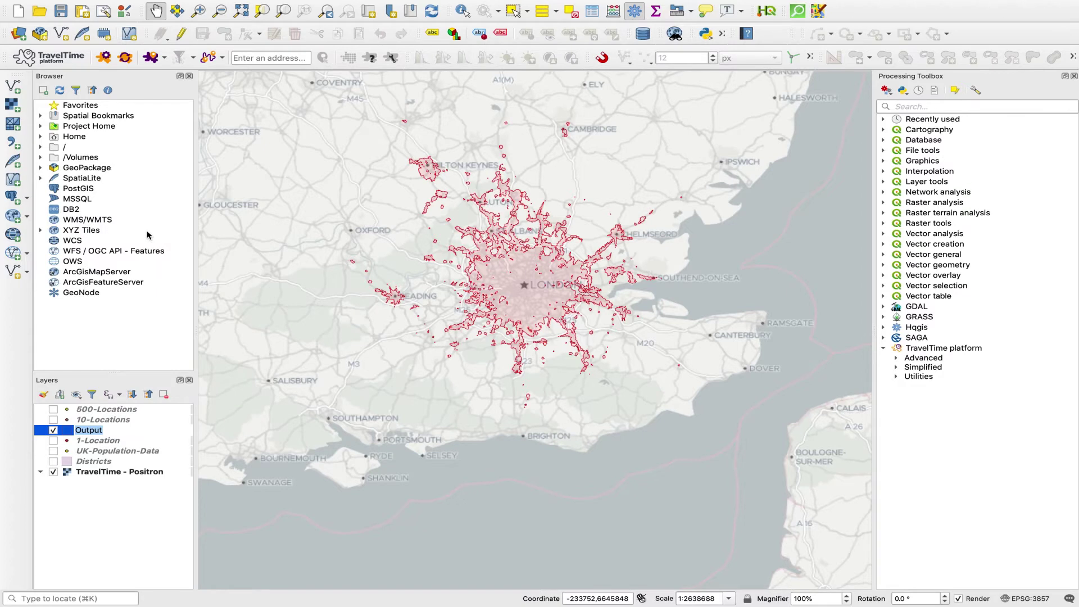
type("Catchment Area")
key("Return")
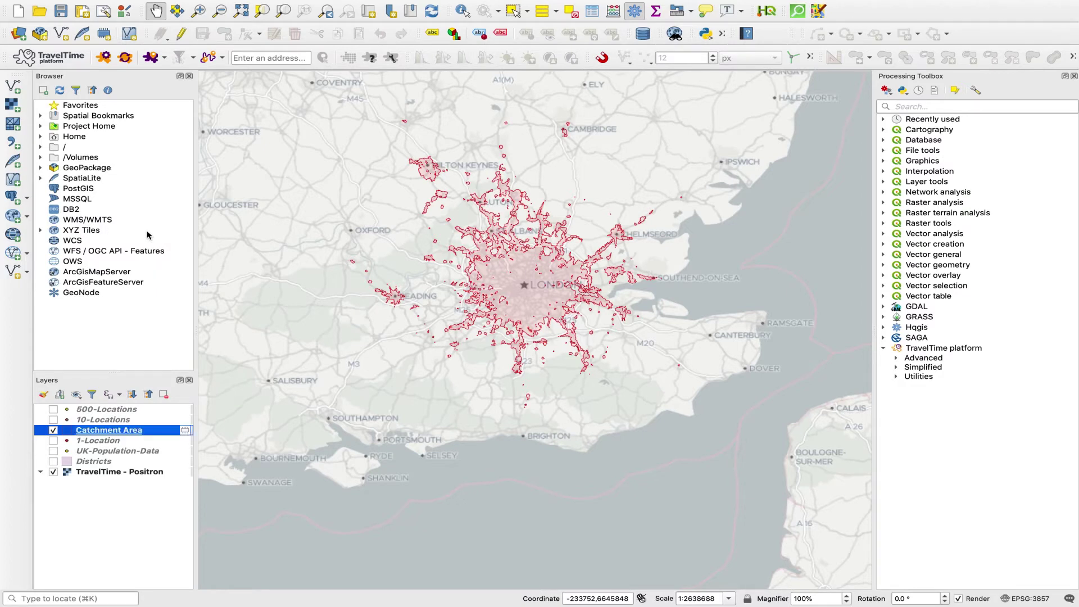
Show the UK-Population-Data layer and open the Vector overlay Clip algorithm via a 'clip' search.
left_click(53, 451)
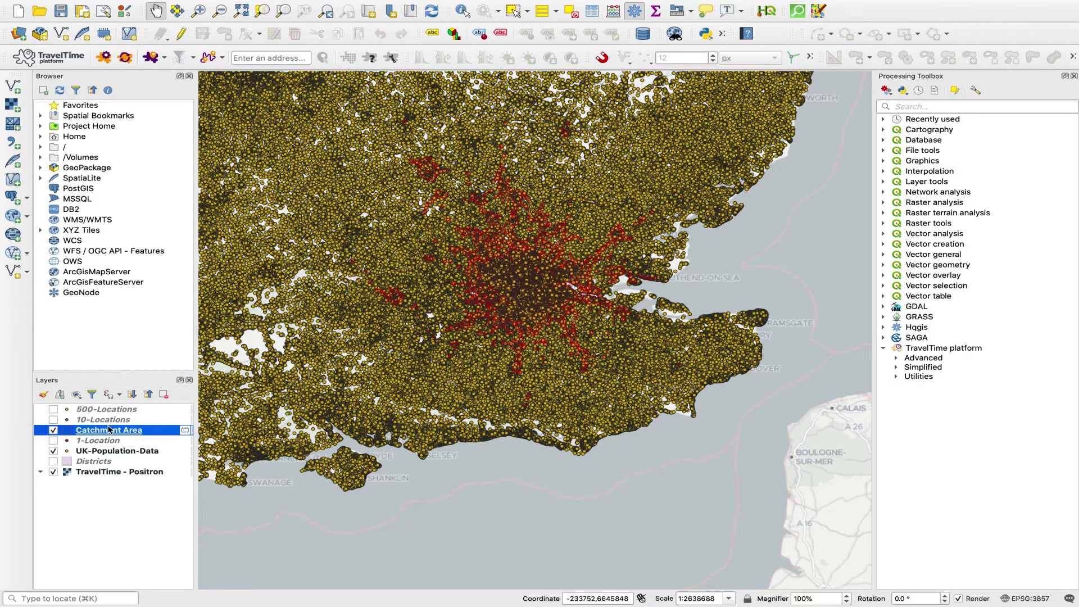
left_click(916, 107)
type("clip")
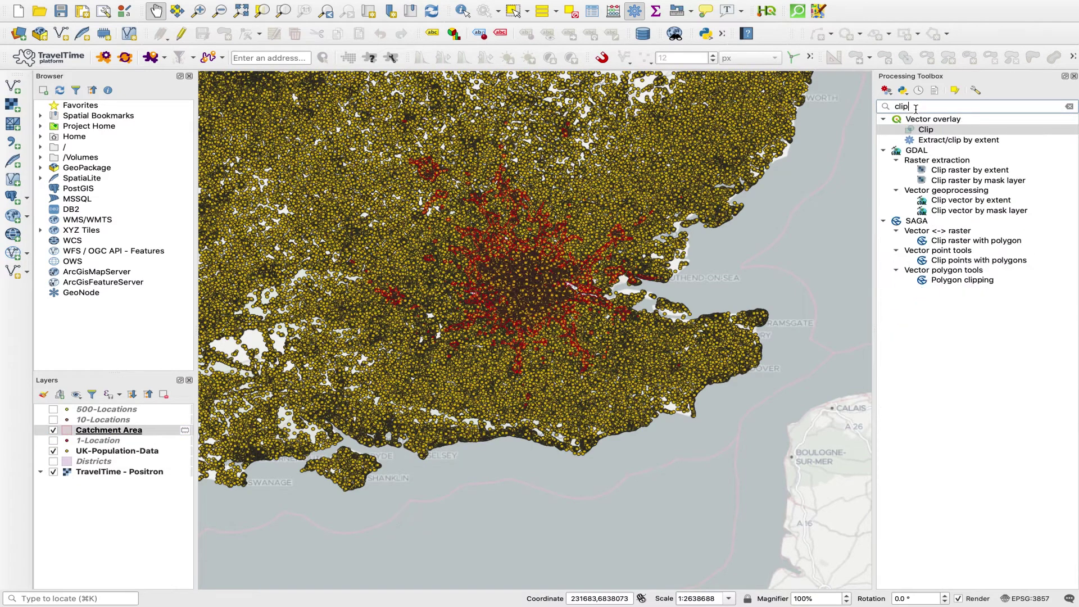
left_click(931, 130)
double_click(931, 131)
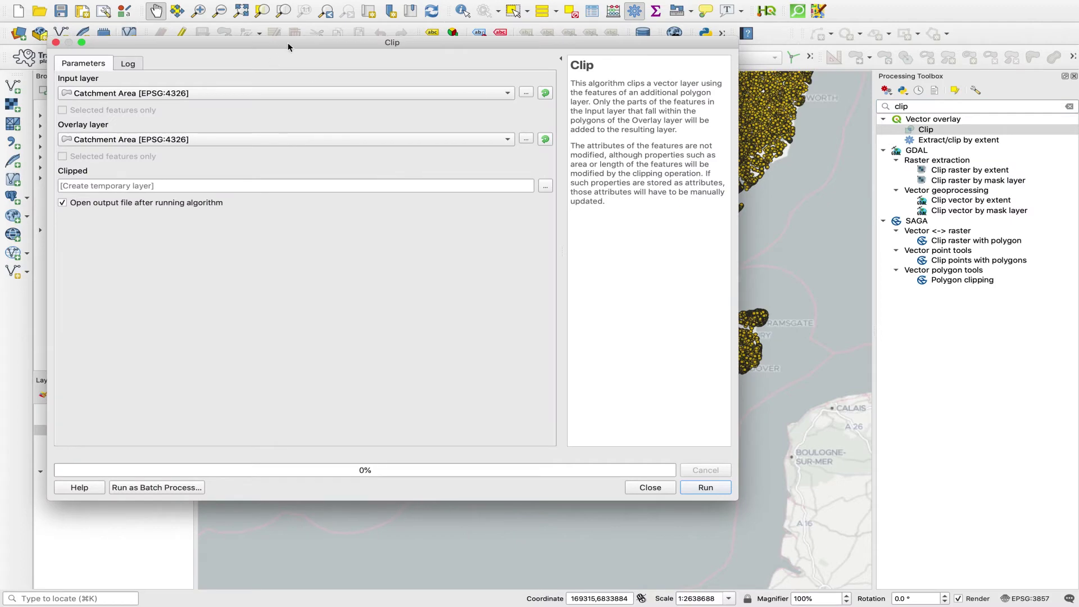
Clip UK-Population-Data by the Catchment Area overlay, then close the finished dialog.
left_click_drag(288, 45, 380, 131)
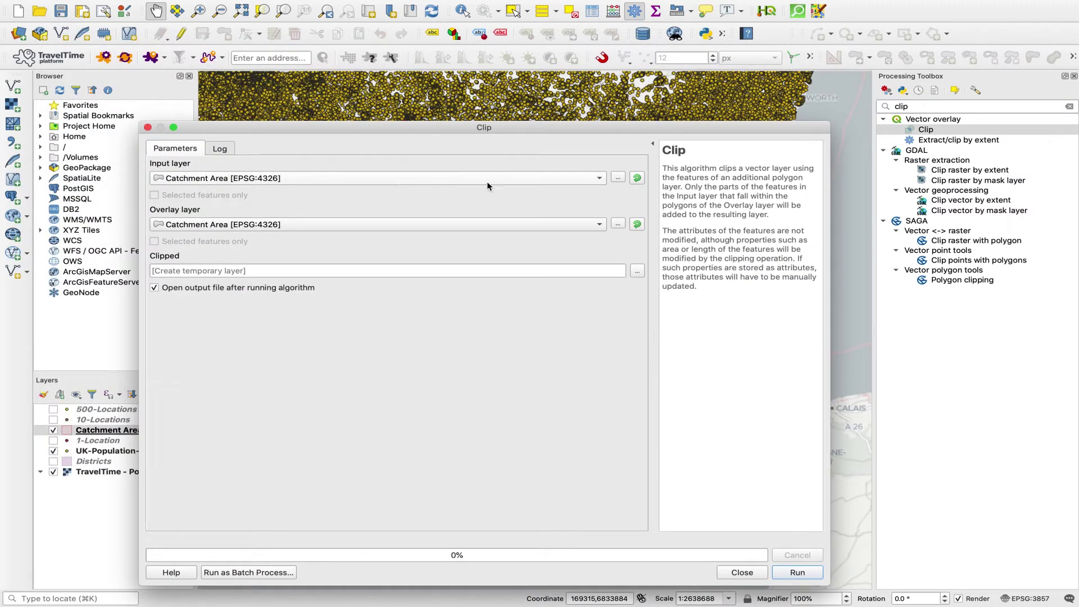
left_click(599, 179)
left_click(232, 208)
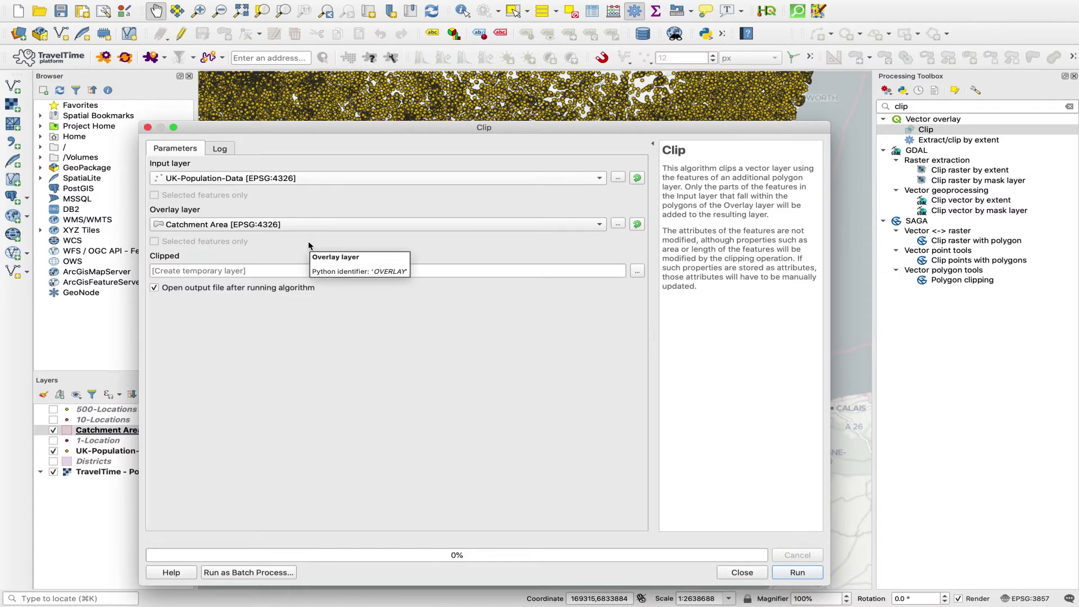
left_click(798, 572)
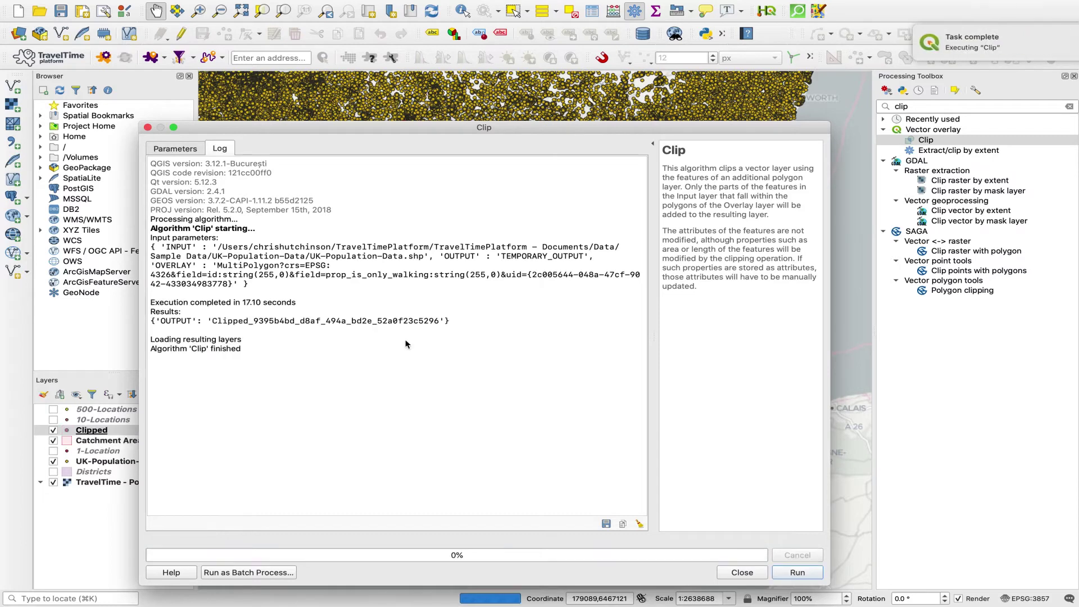
left_click(148, 127)
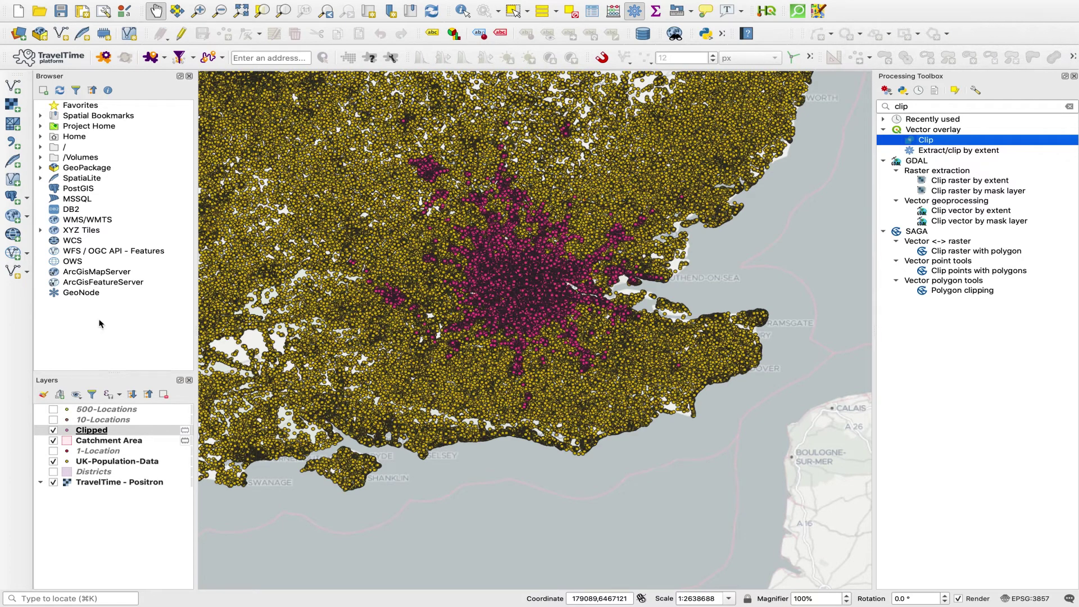
Hide UK-Population-Data and zoom in on London to view the Clipped points.
left_click(53, 461)
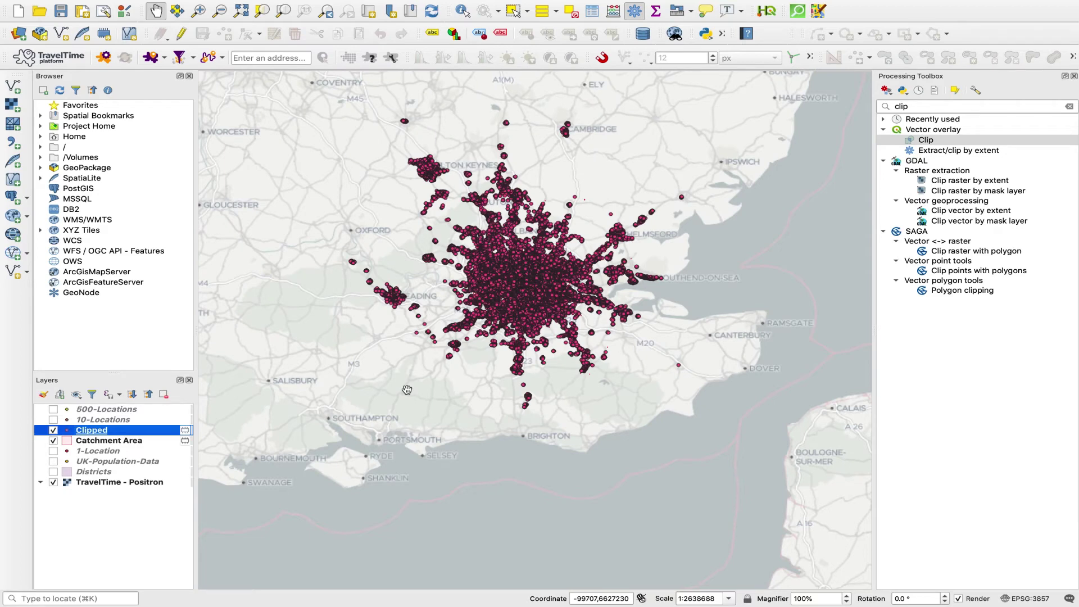
scroll(500, 225, "up", 1)
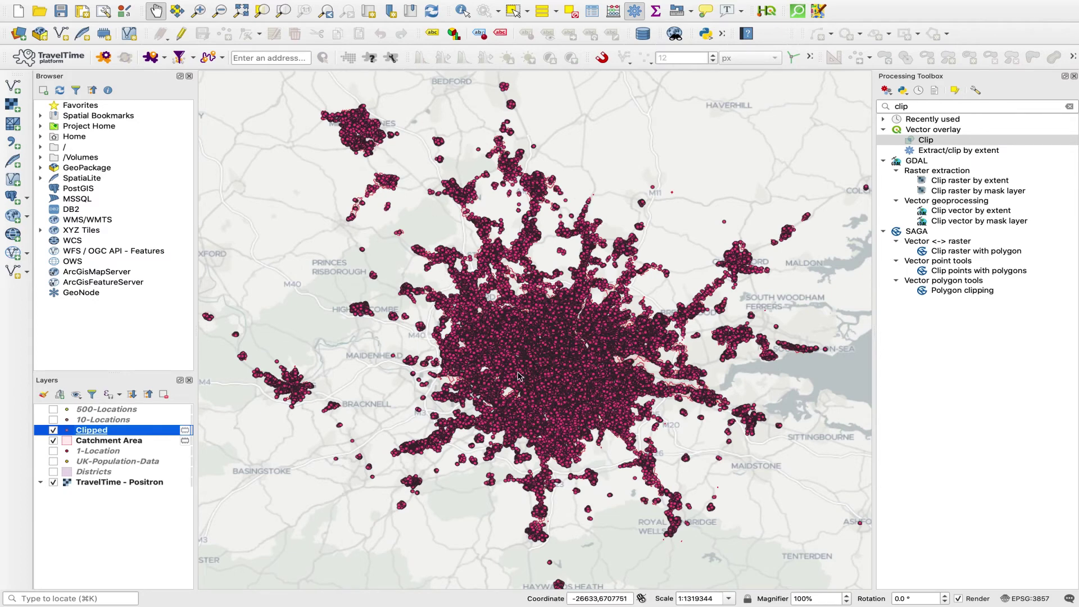
right_click(94, 430)
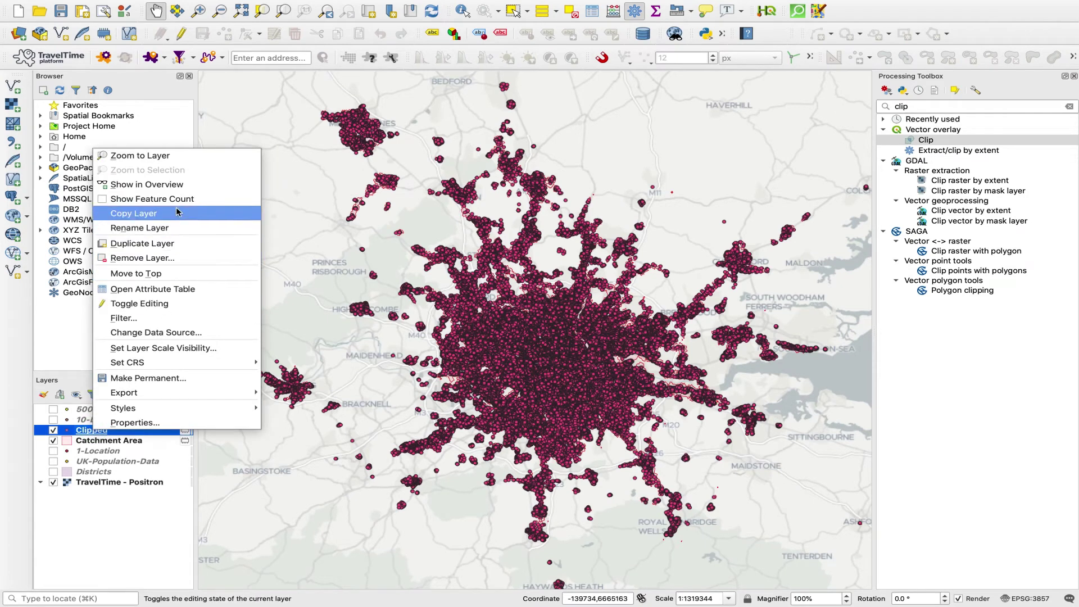
Open the Clipped layer's attribute table, select several records and inspect their Total_Pers values.
left_click(163, 290)
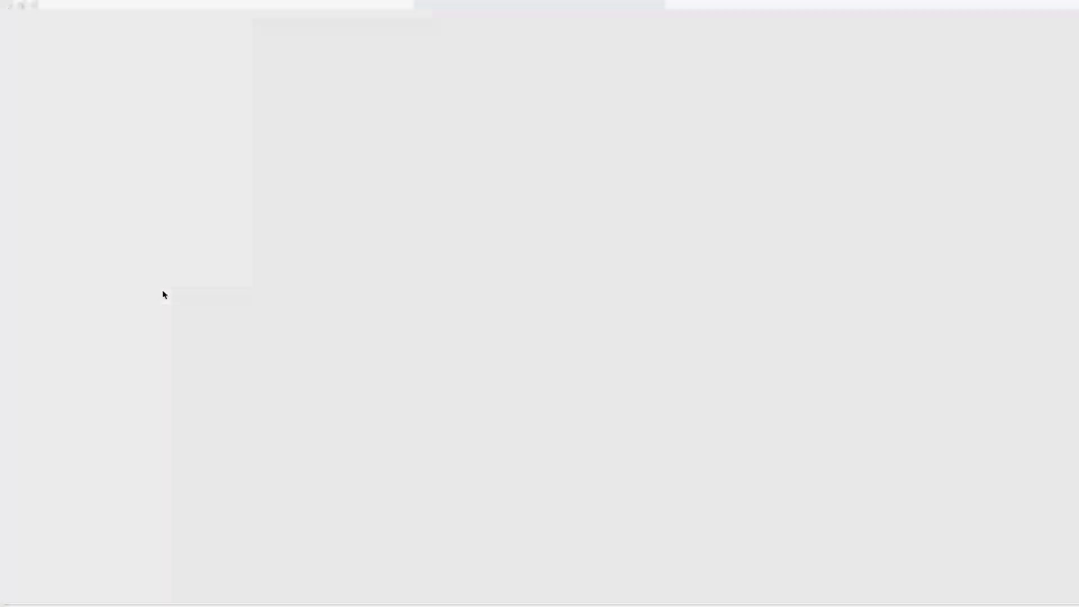
left_click(19, 38)
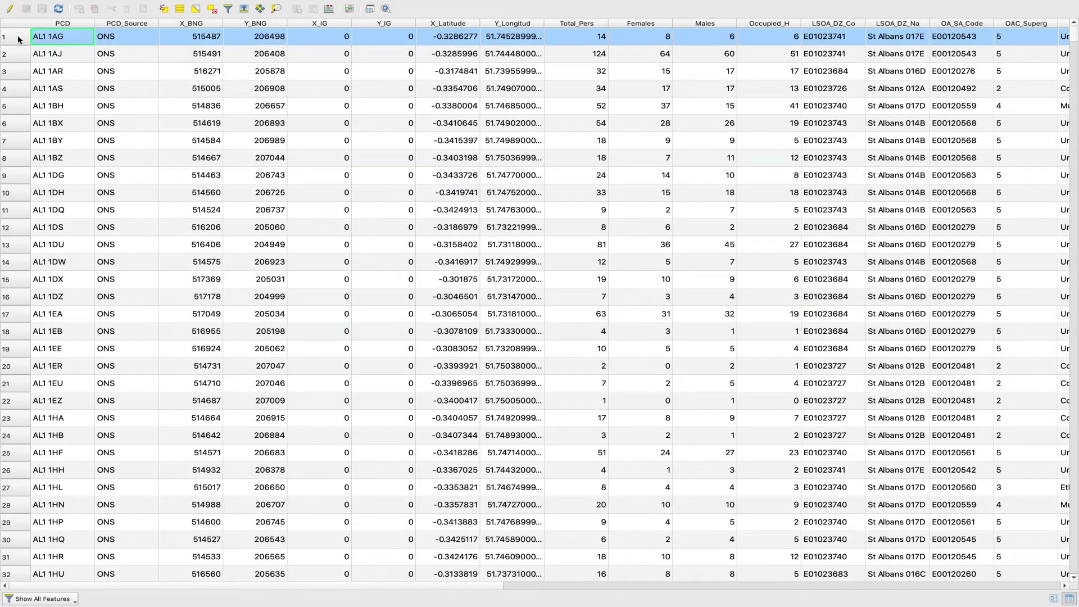
left_click(18, 54)
left_click(11, 78)
left_click(13, 105)
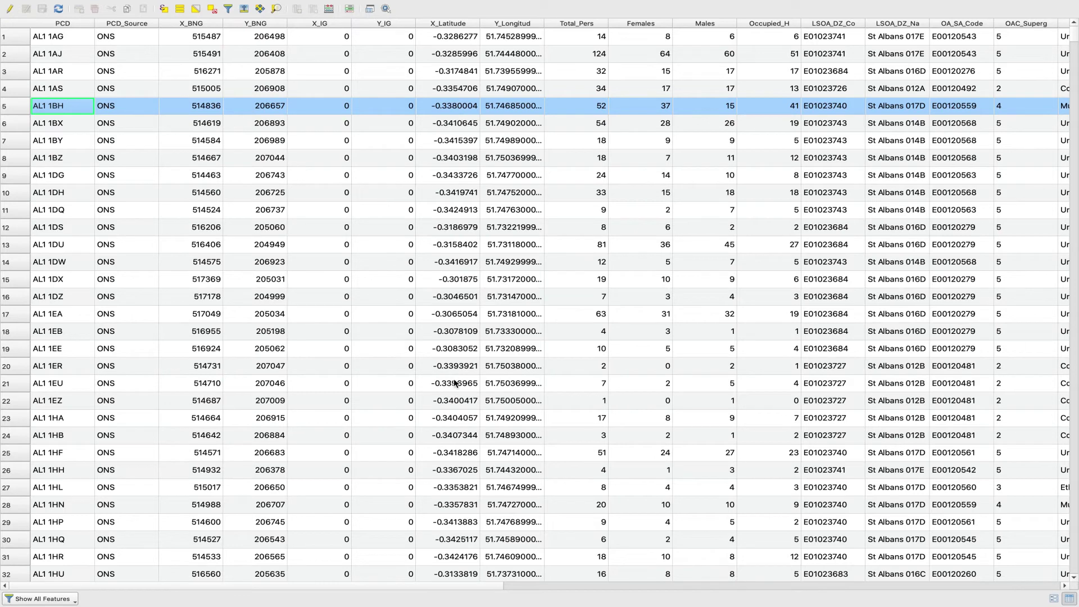
left_click(573, 35)
mouse_move(581, 40)
left_mouse_down()
mouse_move(578, 204)
mouse_move(585, 26)
mouse_move(583, 172)
mouse_move(585, 38)
left_mouse_up()
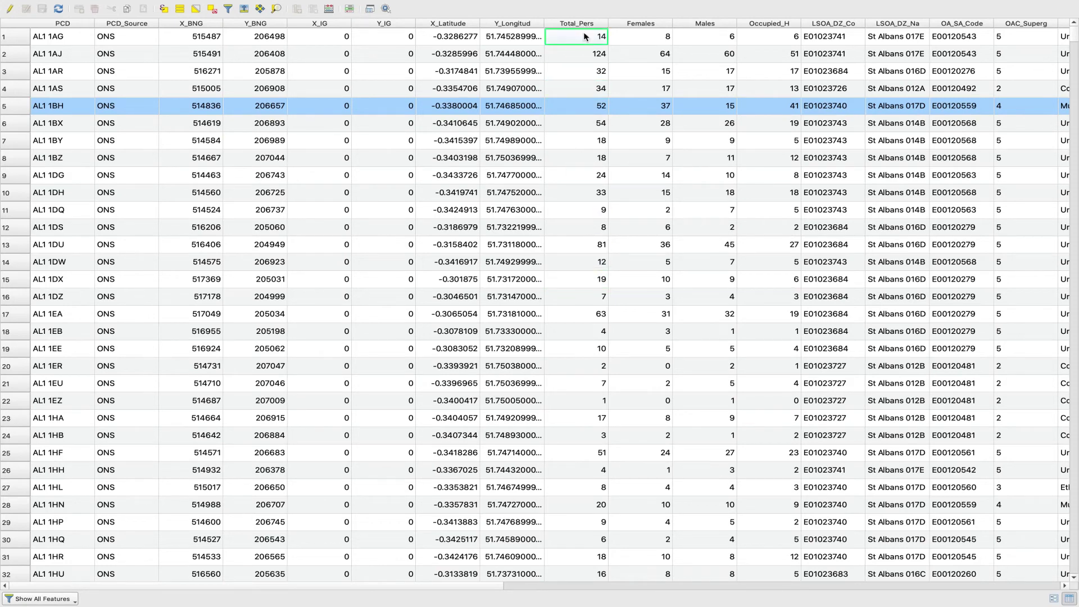